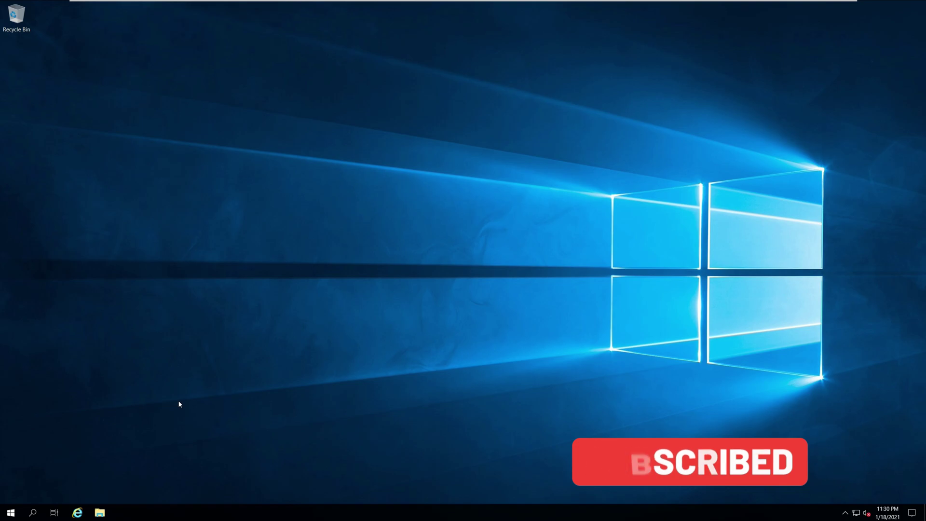
# Launch Server Manager from Start, then start ADSI Edit from its Tools menu.
pyautogui.click(11, 512)
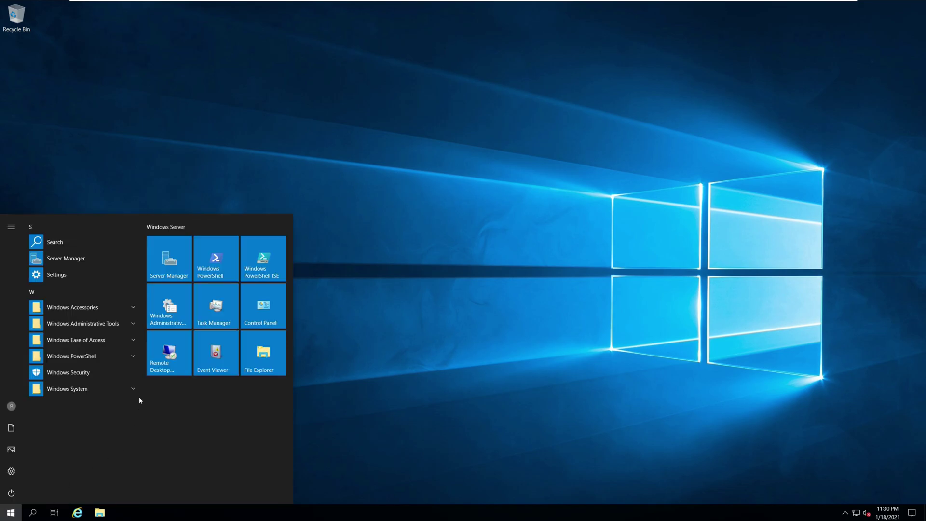
pyautogui.click(167, 263)
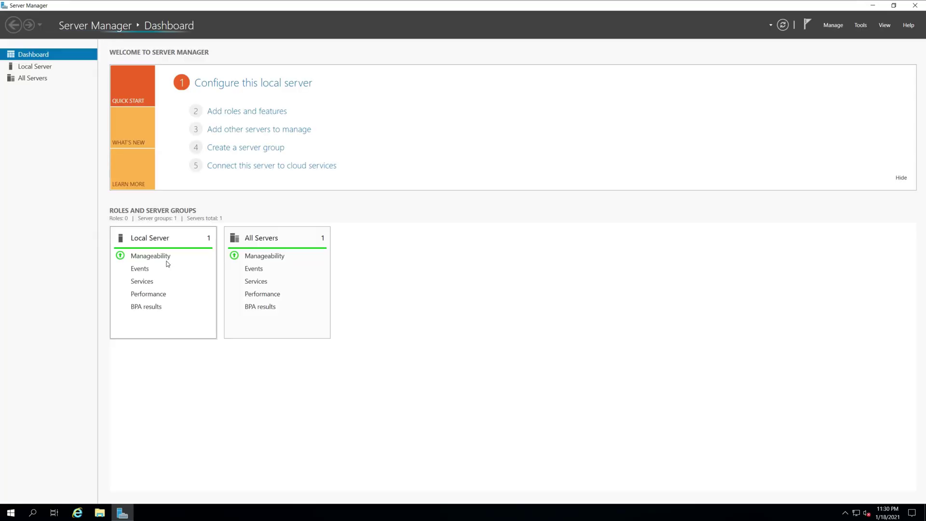
pyautogui.click(861, 24)
pyautogui.click(802, 87)
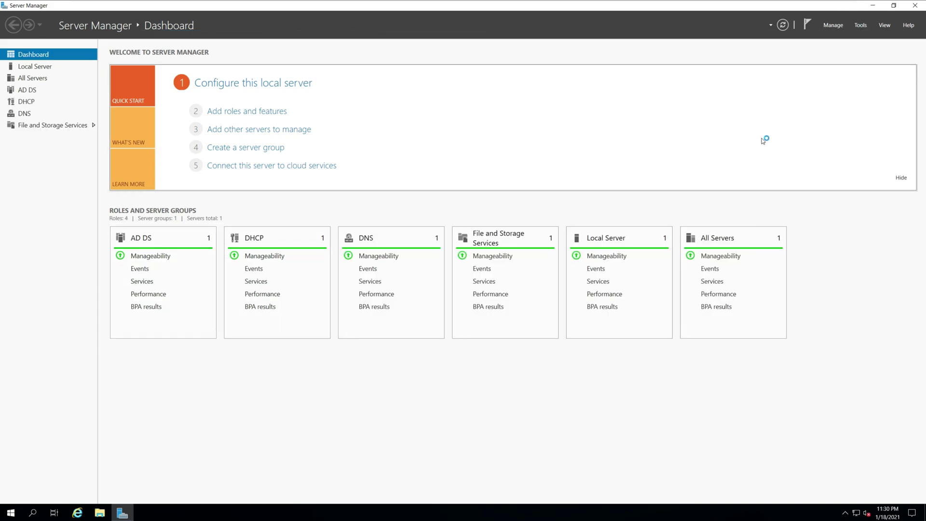
# Maximize ADSI Edit and connect it to the domain's default naming context.
pyautogui.click(384, 33)
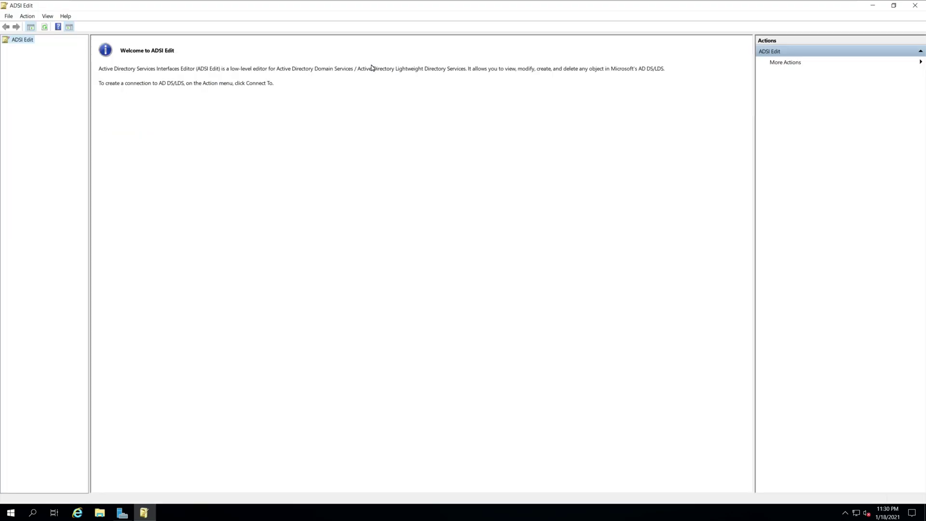
pyautogui.rightClick(32, 43)
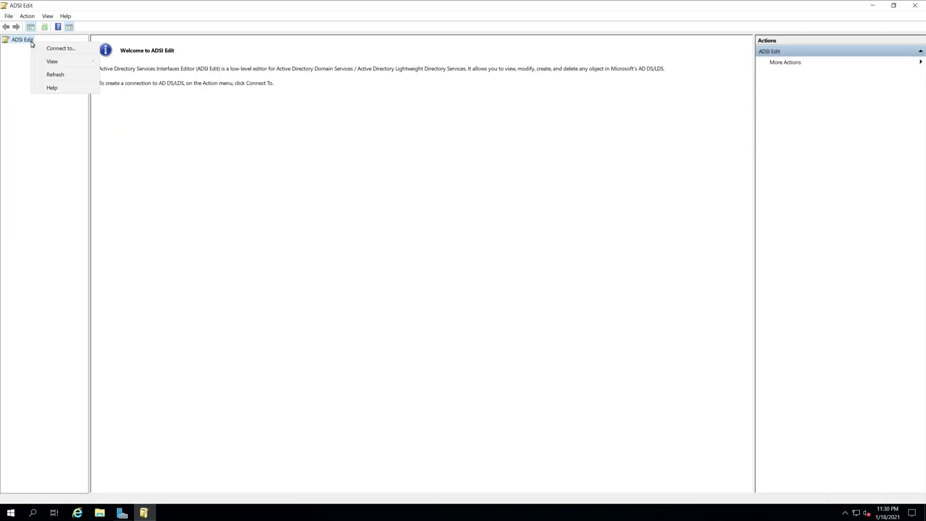
pyautogui.click(75, 53)
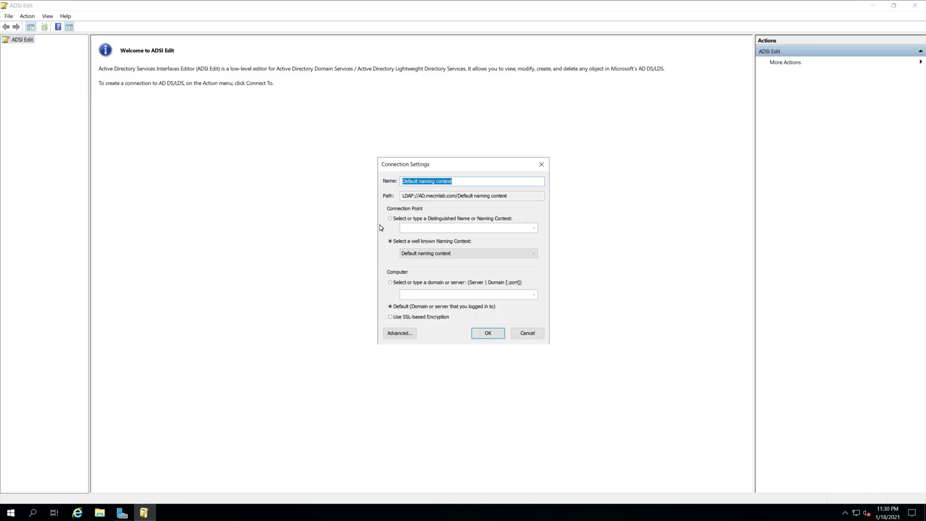
pyautogui.click(484, 333)
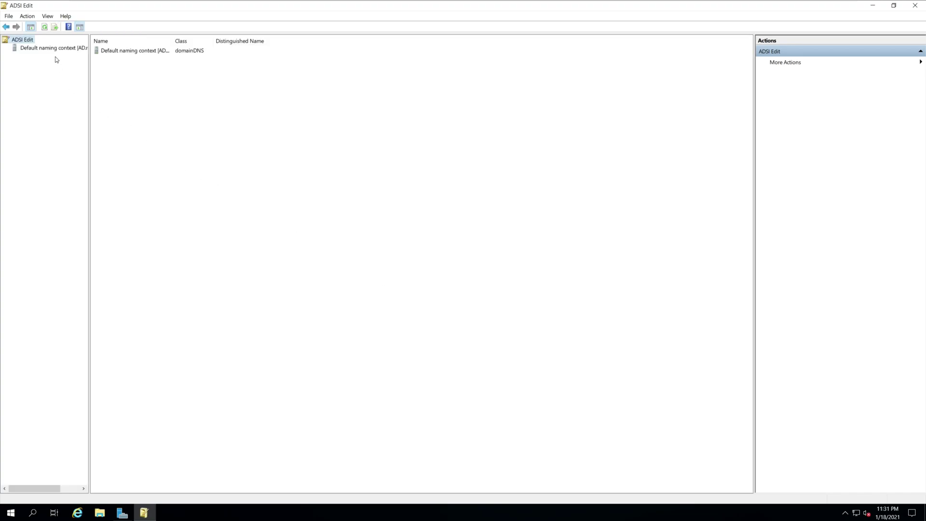
# Expand DC=mecmlab,DC=com and CN=System, and widen the tree pane.
pyautogui.doubleClick(55, 51)
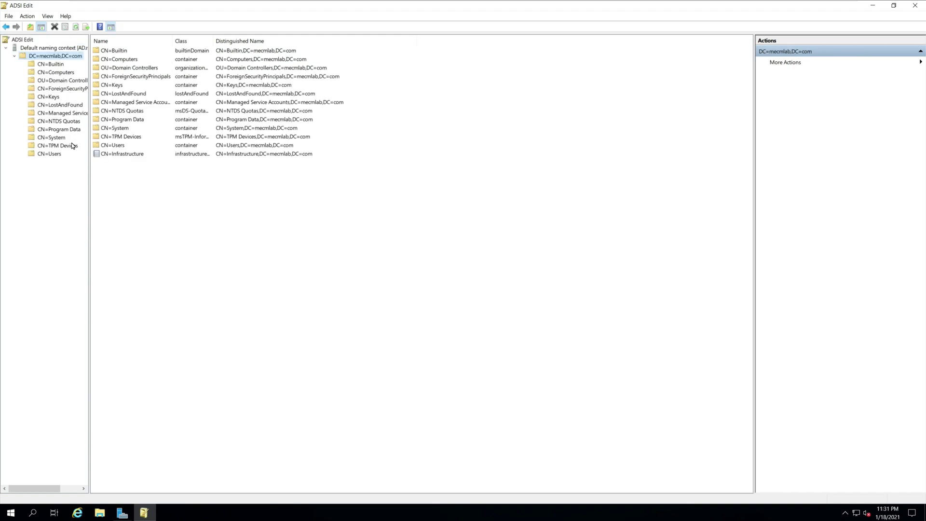
pyautogui.doubleClick(51, 137)
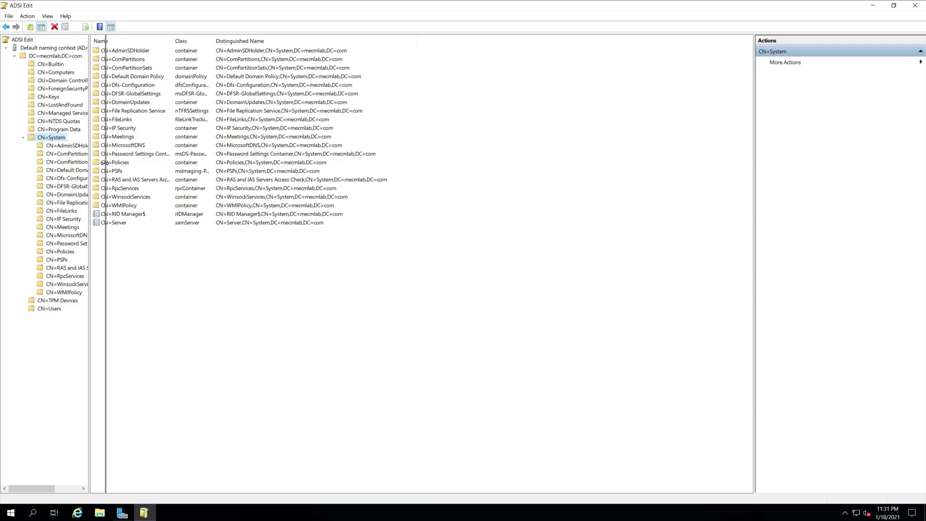
pyautogui.moveTo(92, 164); pyautogui.dragTo(108, 163)
# Add a new container object under CN=System with cn 'System Management'.
pyautogui.rightClick(65, 138)
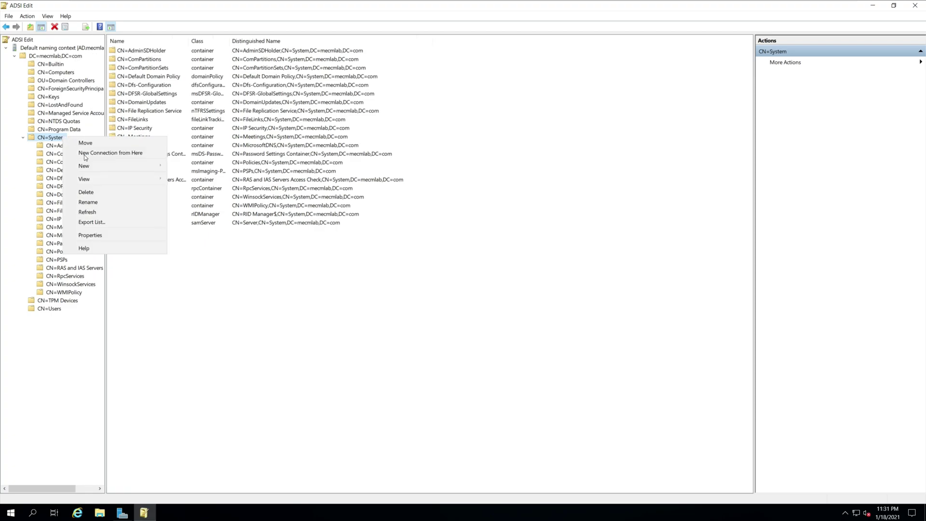
pyautogui.moveTo(84, 166)
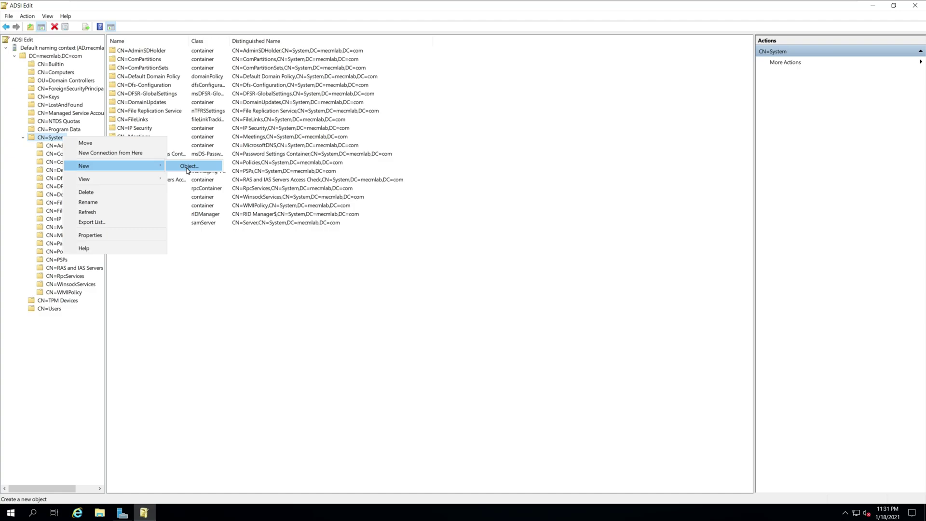
pyautogui.click(187, 167)
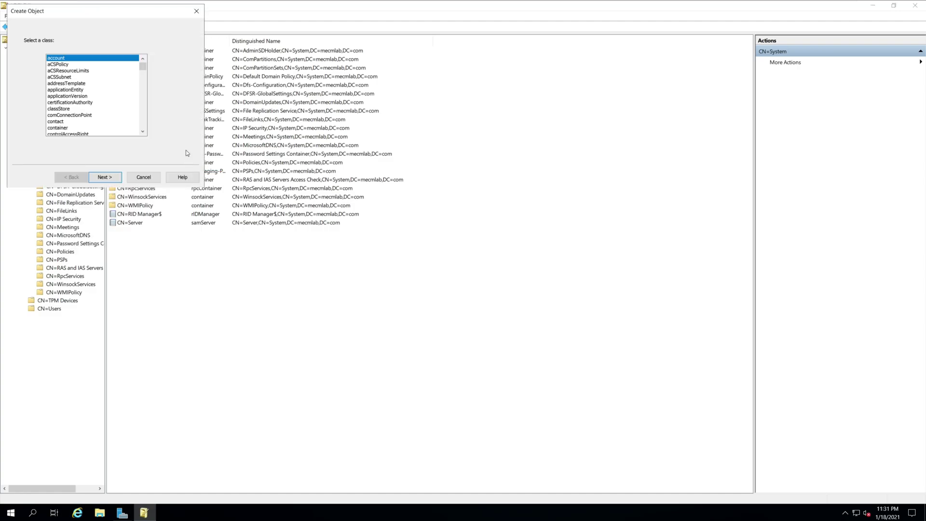
pyautogui.moveTo(134, 12); pyautogui.dragTo(385, 174)
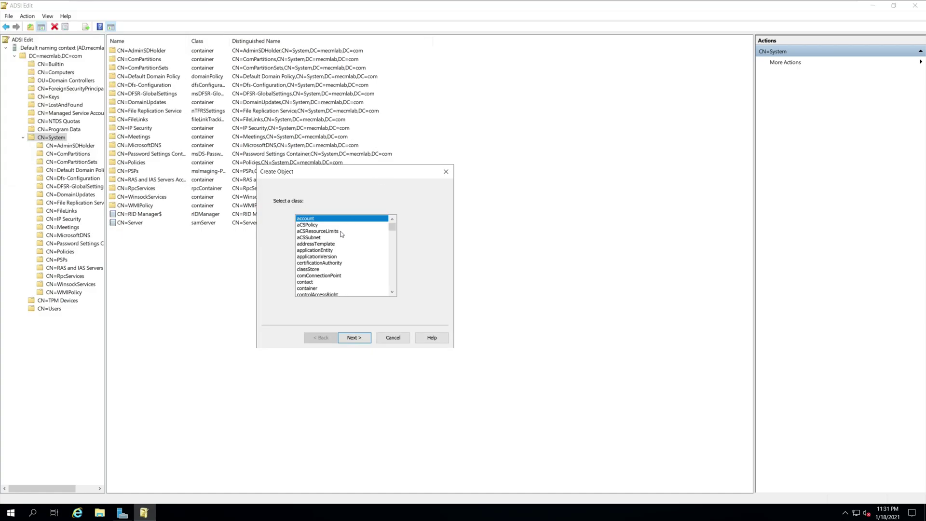
pyautogui.click(307, 288)
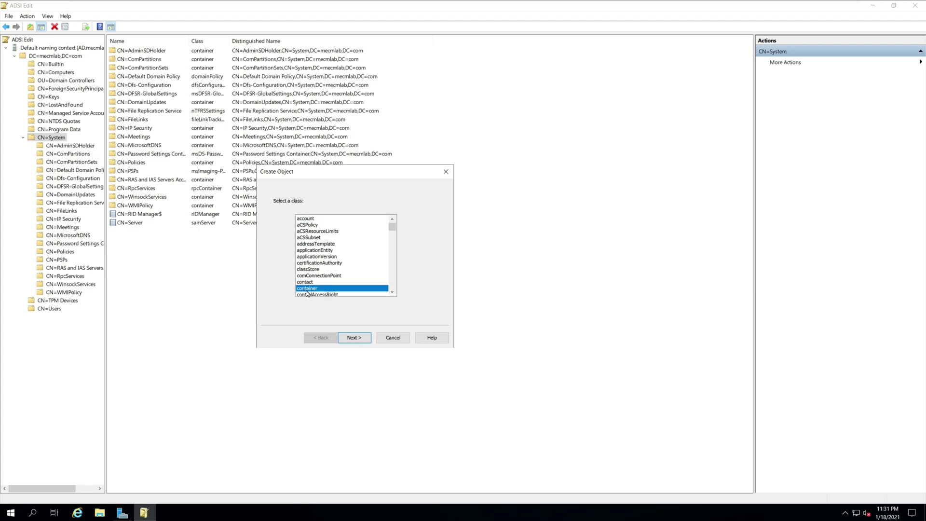
pyautogui.click(354, 339)
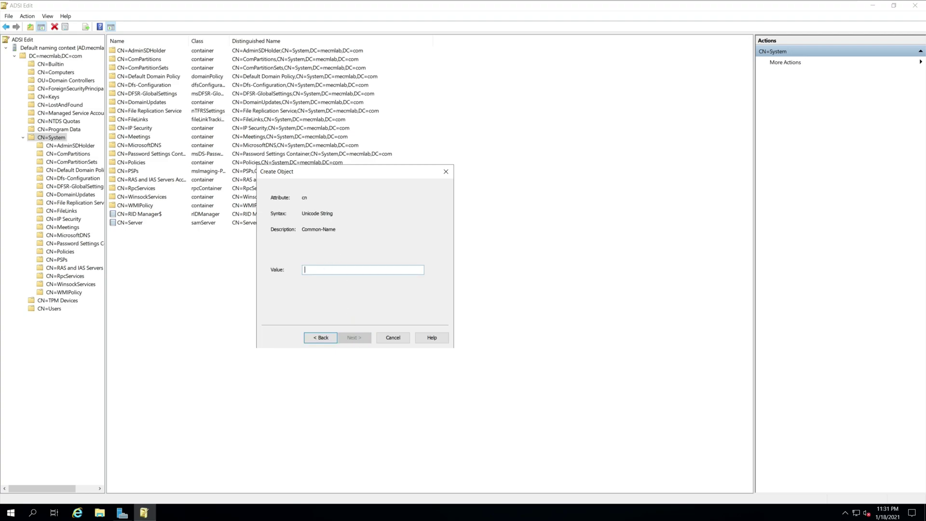
pyautogui.write('System Man')
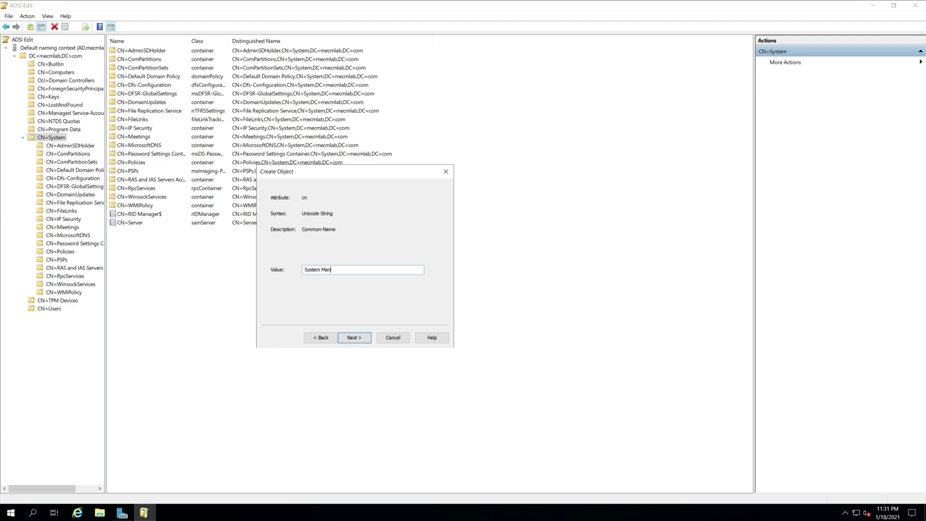
pyautogui.write('agement')
pyautogui.click(357, 340)
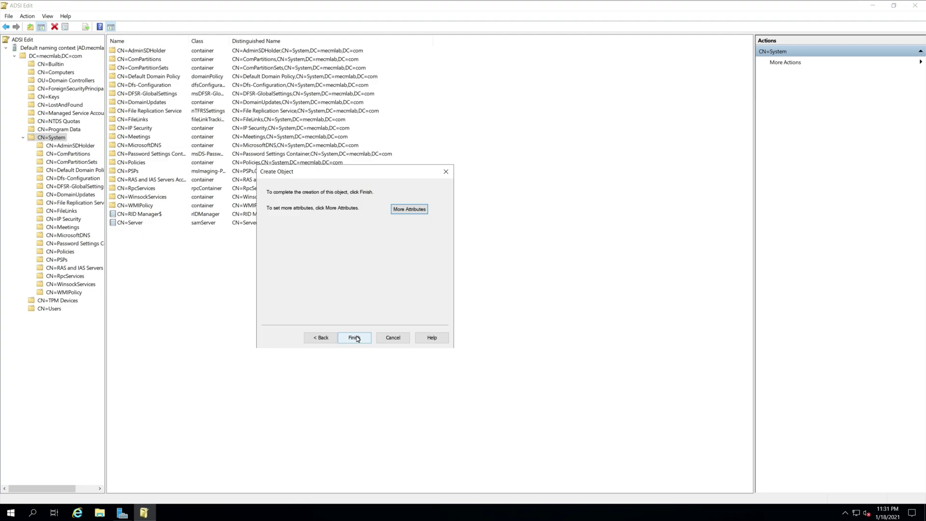
pyautogui.click(357, 338)
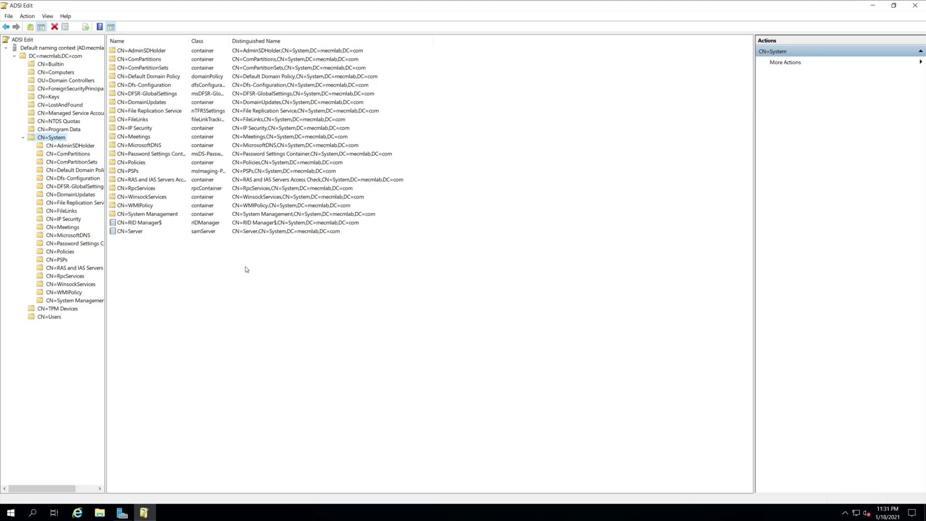
# Check that CN=System Management is empty, then close ADSI Edit and minimize Server Manager.
pyautogui.click(162, 215)
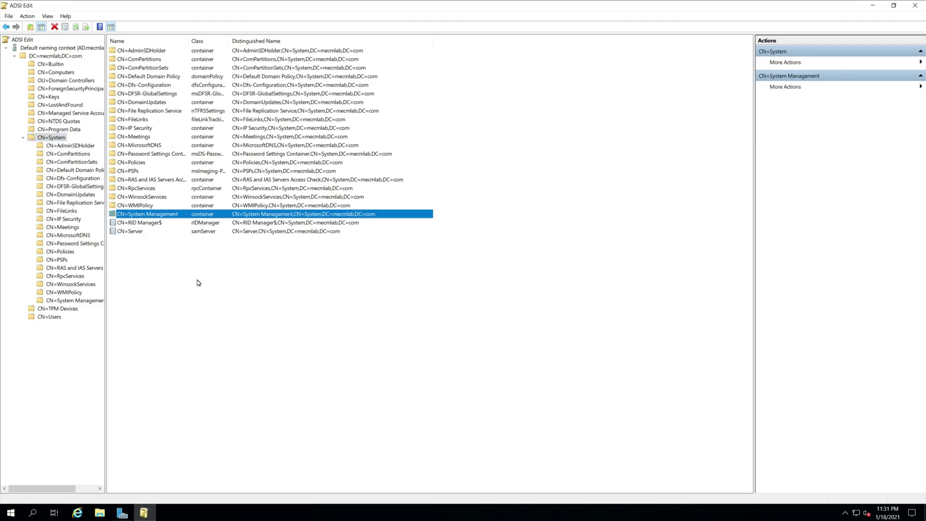
pyautogui.click(94, 303)
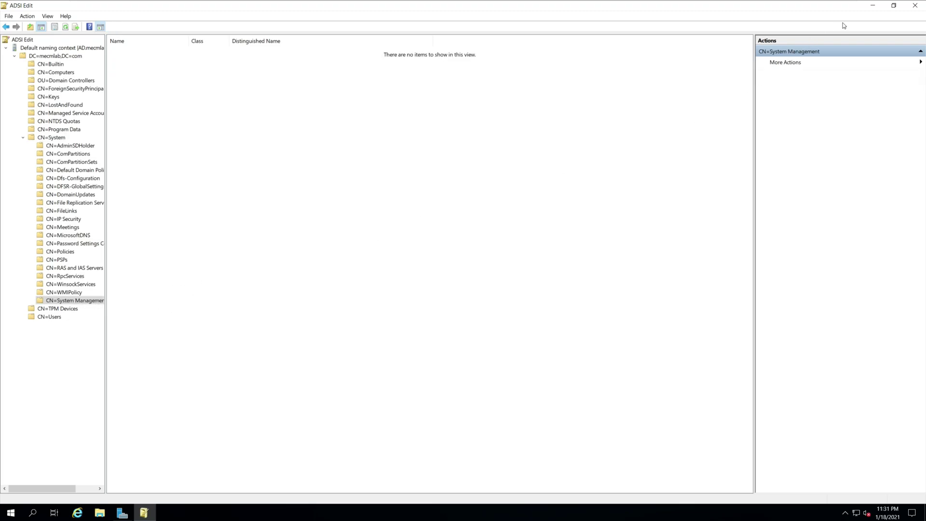
pyautogui.click(915, 5)
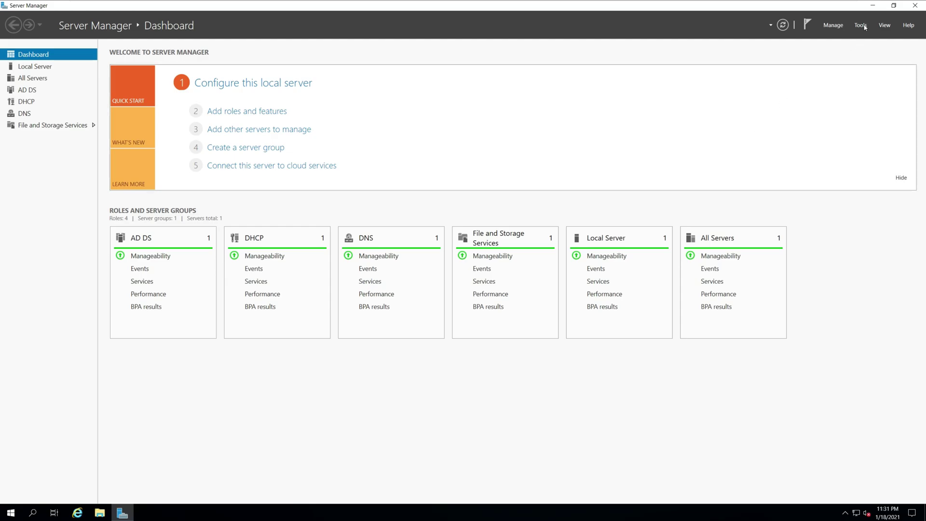
pyautogui.click(873, 6)
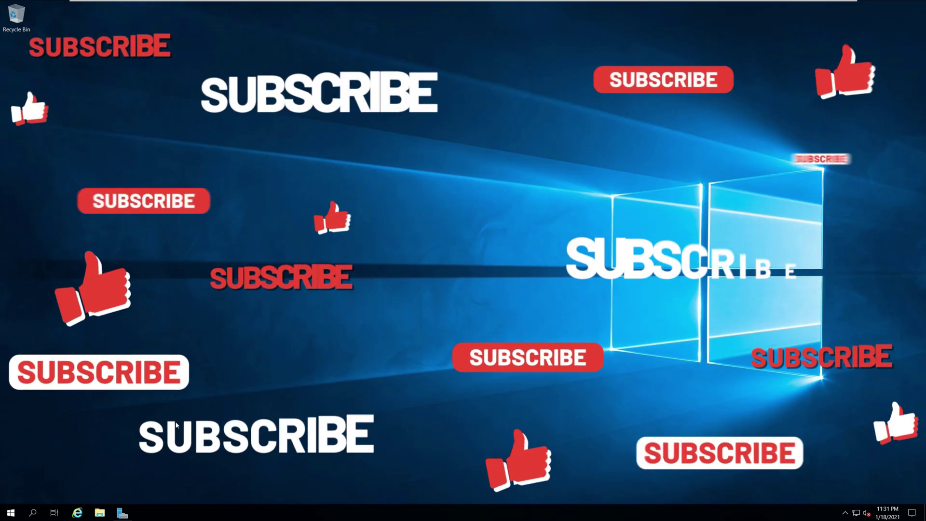